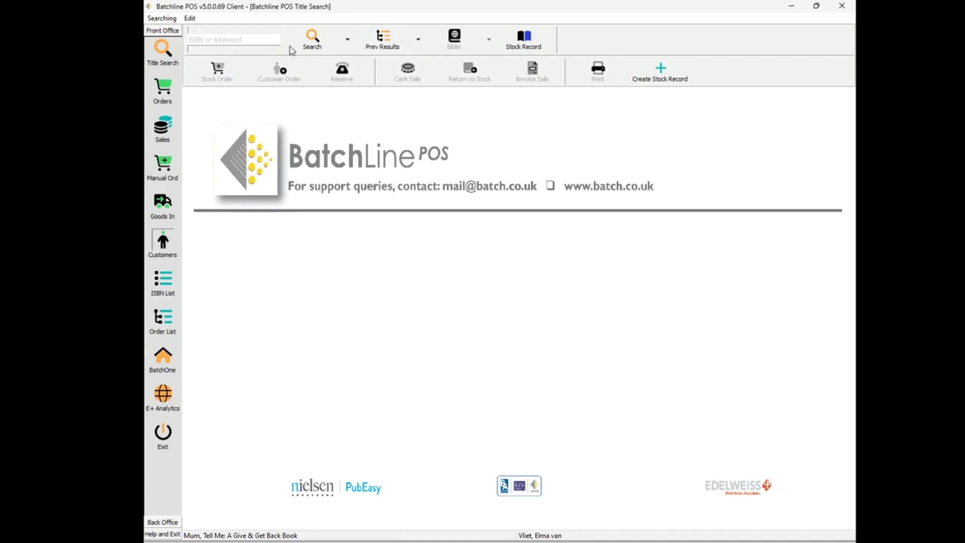
# Search the shop stock file for titles by author "page, elliot".
pyautogui.click(248, 39)
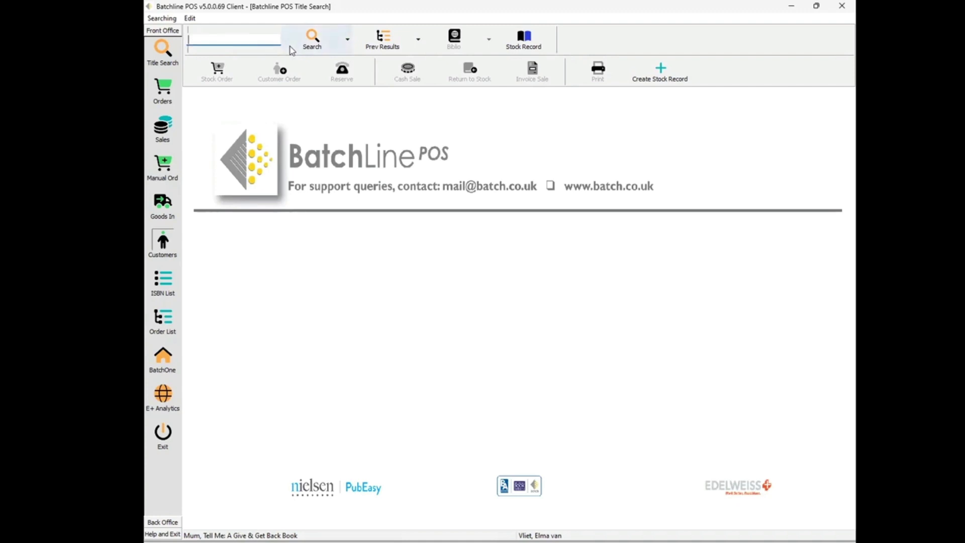
pyautogui.click(347, 48)
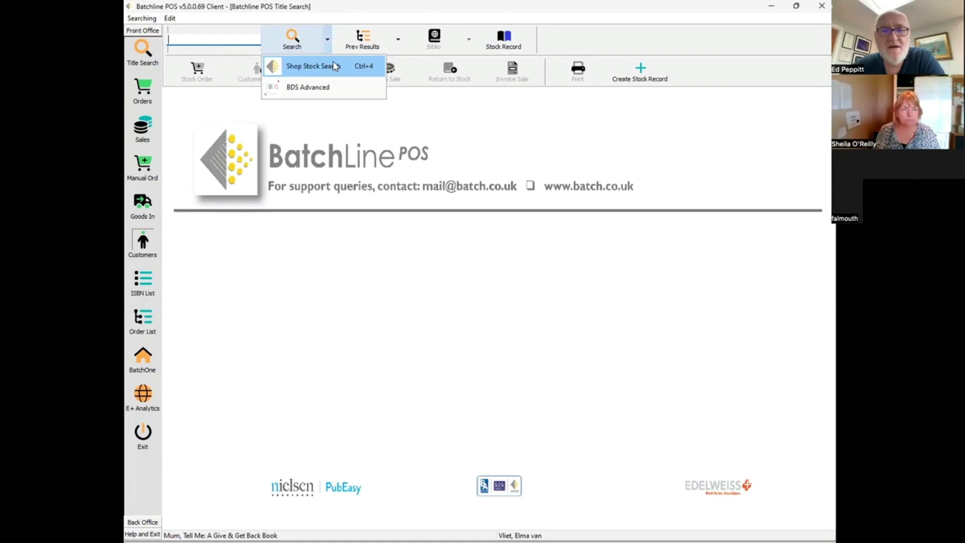
pyautogui.click(334, 67)
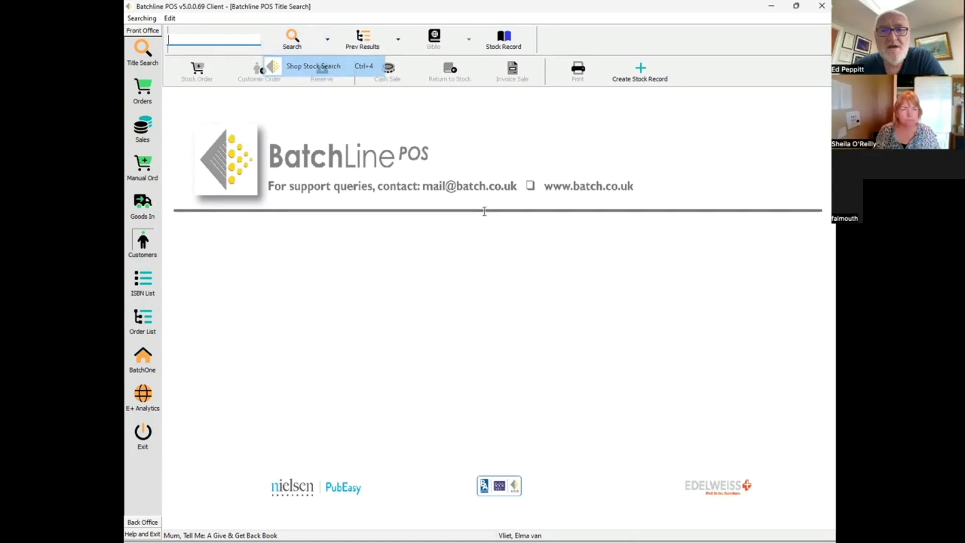
pyautogui.click(471, 180)
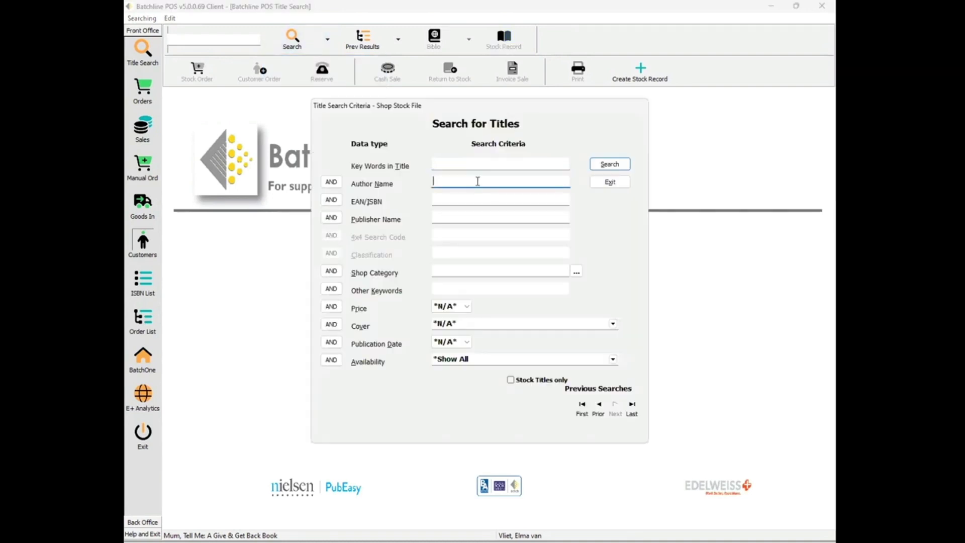
pyautogui.write('page,')
pyautogui.write('elliot')
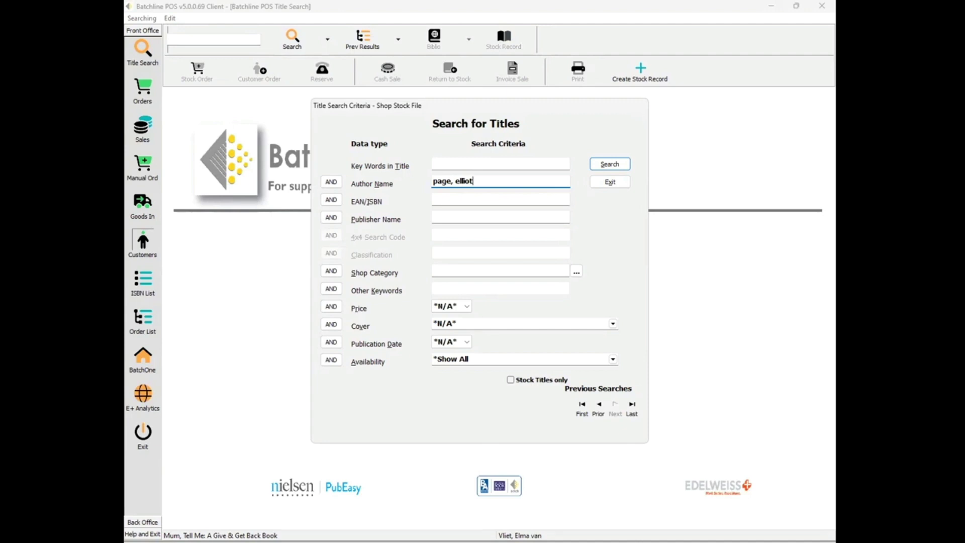
pyautogui.press('Return')
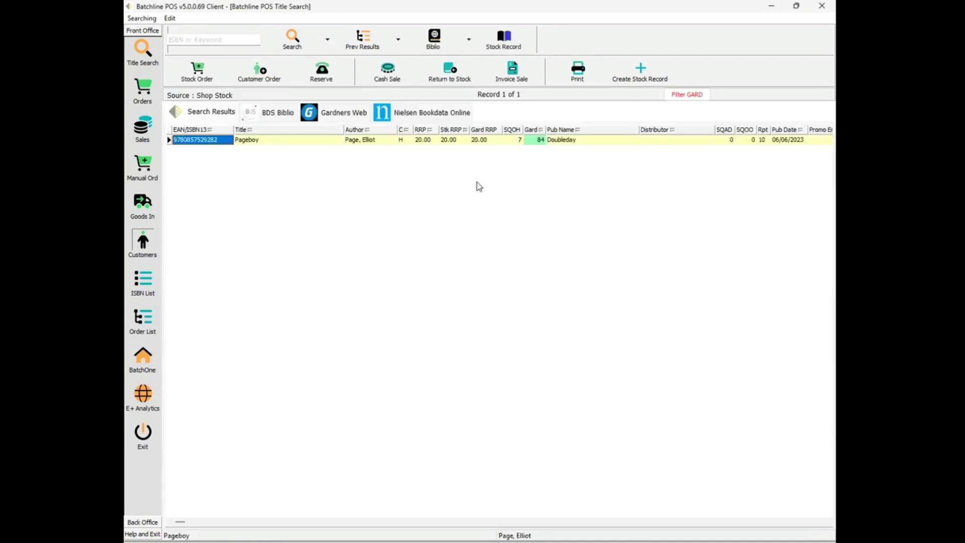
# View the stock record for Pageboy, including its quantity on hand, and close it again.
pyautogui.click(514, 140)
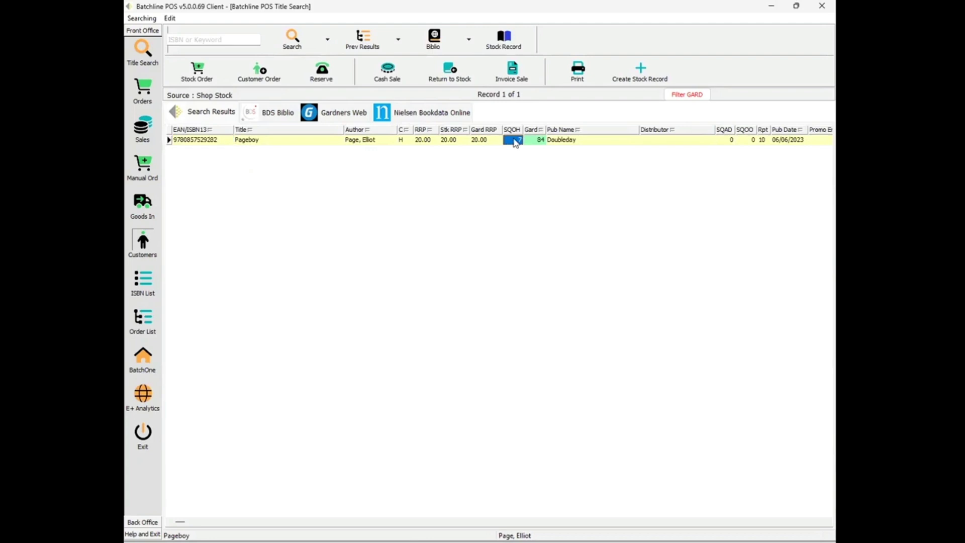
pyautogui.click(518, 51)
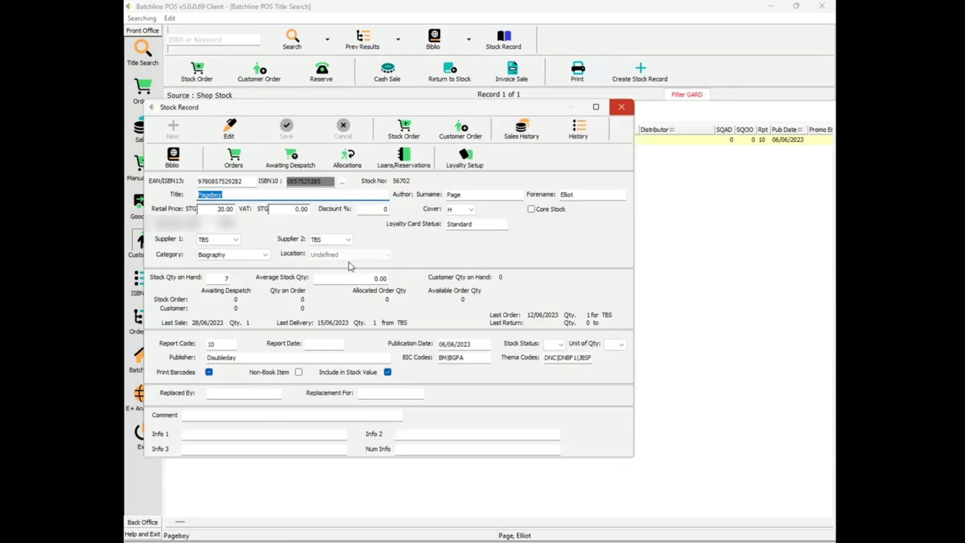
pyautogui.press('Escape')
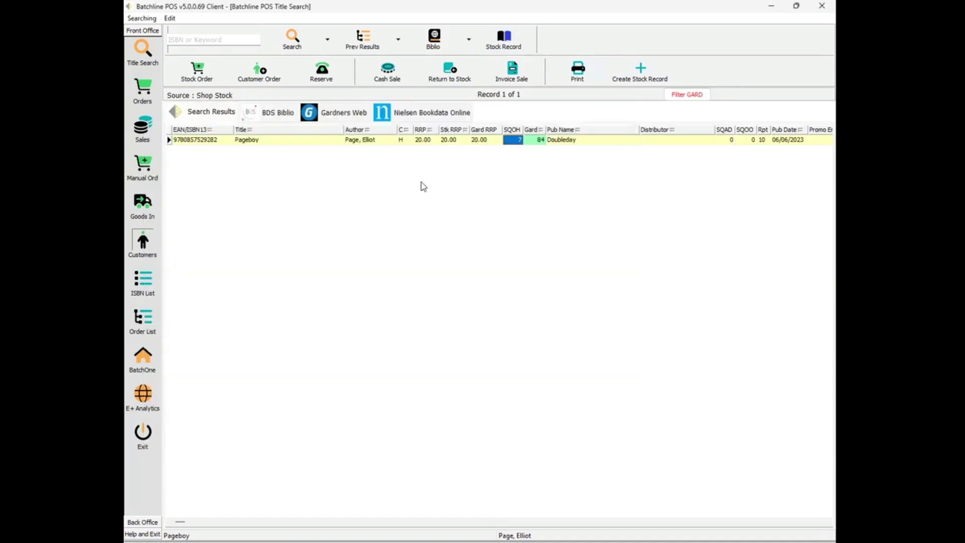
# View the BDS bibliographic details for Pageboy and return to the search results.
pyautogui.click(405, 142)
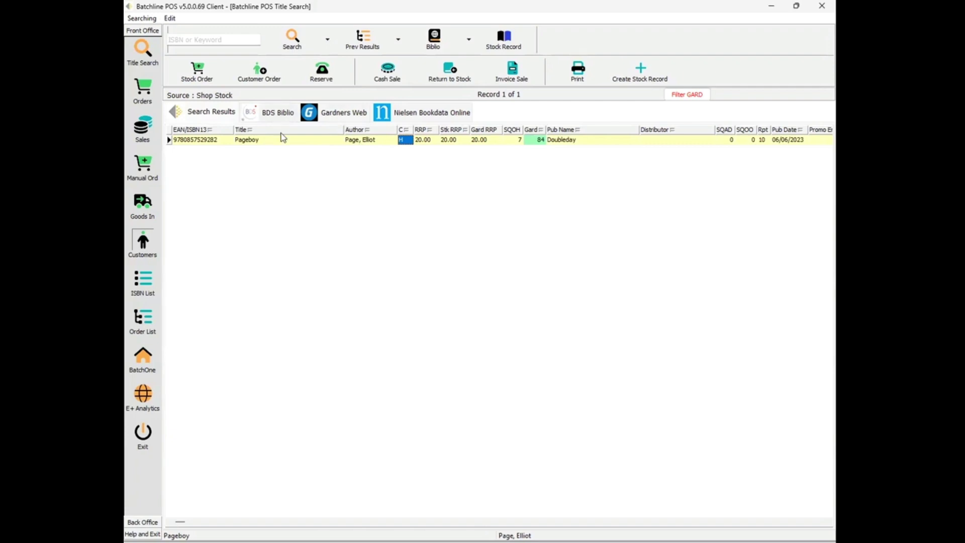
pyautogui.click(442, 54)
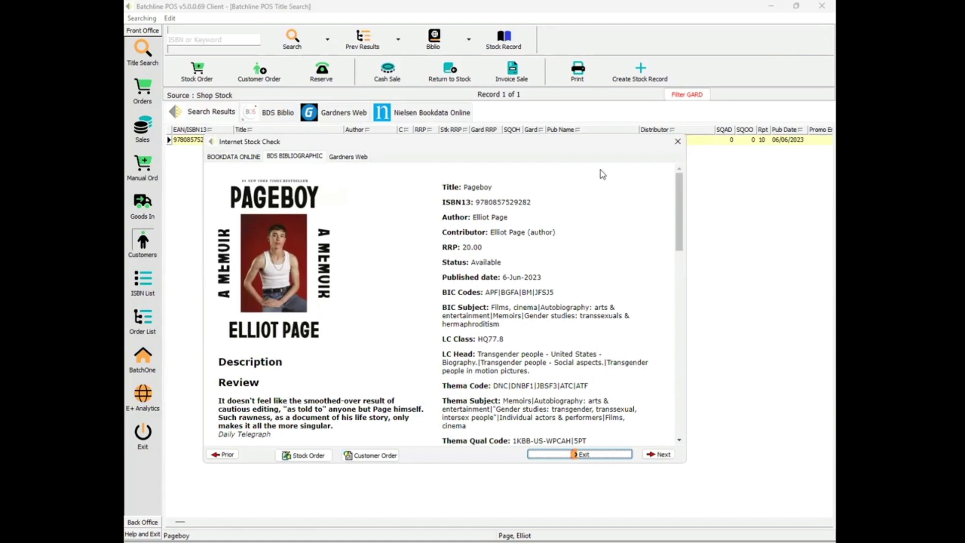
pyautogui.click(678, 143)
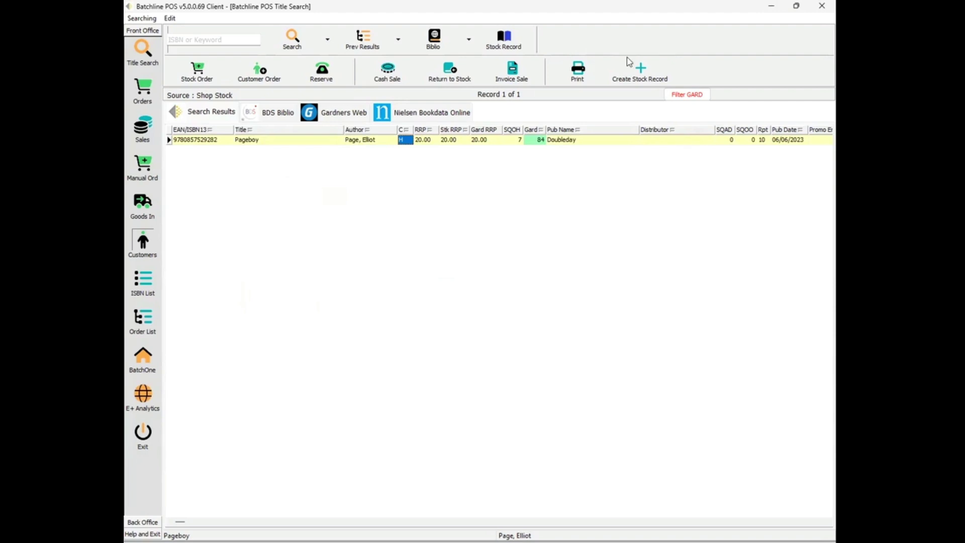
# Run a keyword title search for "dispossessed".
pyautogui.click(186, 42)
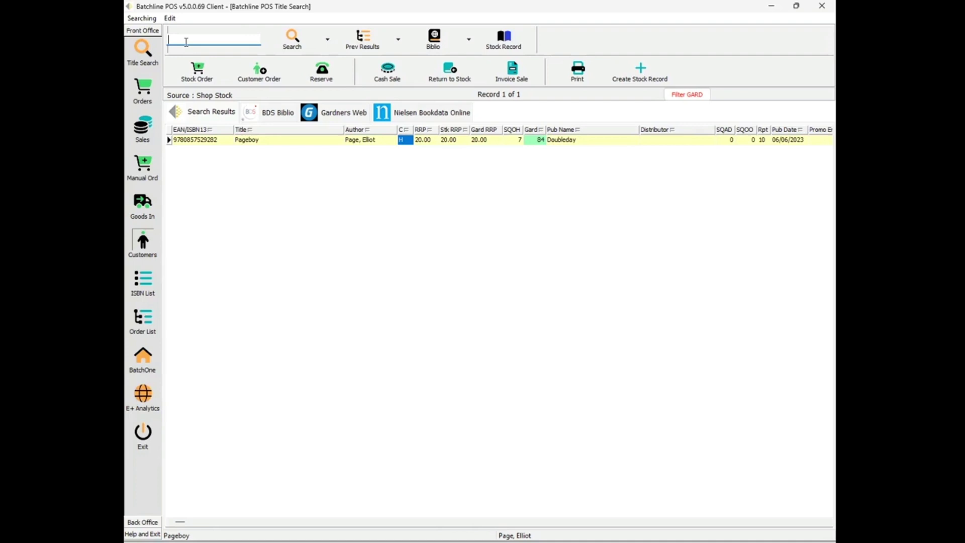
pyautogui.write('dispossessed')
pyautogui.press('Return')
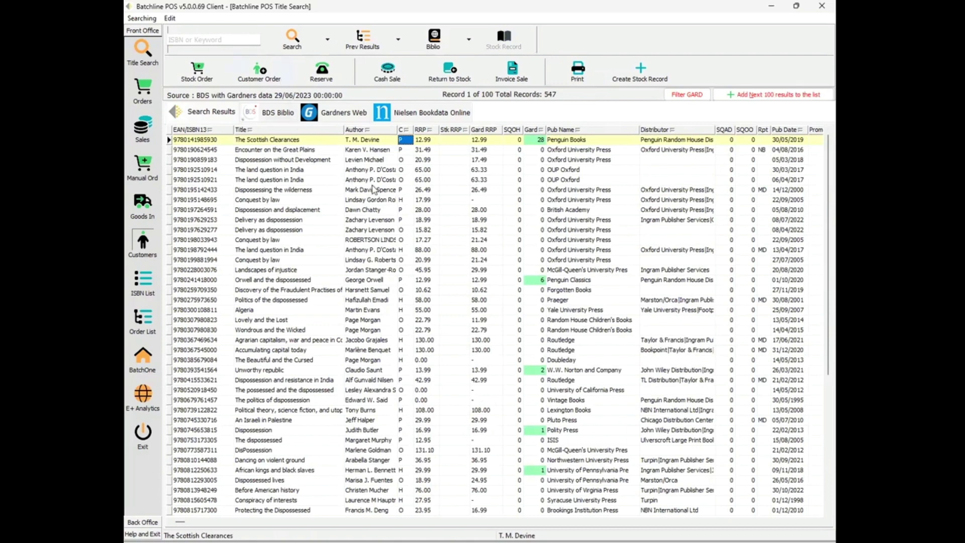
# Sort the results by author and select the Gateway edition of The dispossessed by Ursula K. Le Guin.
pyautogui.click(376, 131)
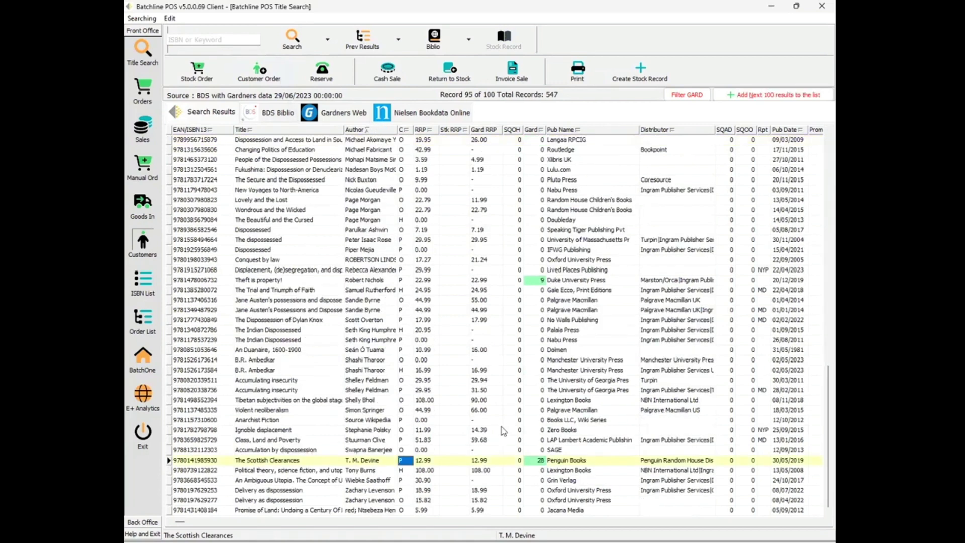
pyautogui.click(391, 291)
pyautogui.scroll(5, 392, 297)
pyautogui.scroll(-2, 390, 281)
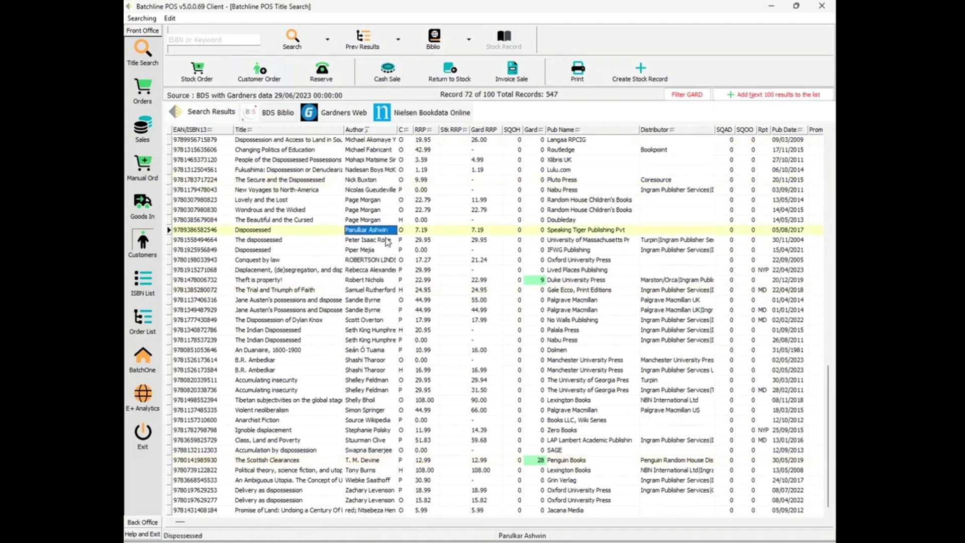
pyautogui.scroll(8, 387, 251)
pyautogui.scroll(7, 386, 241)
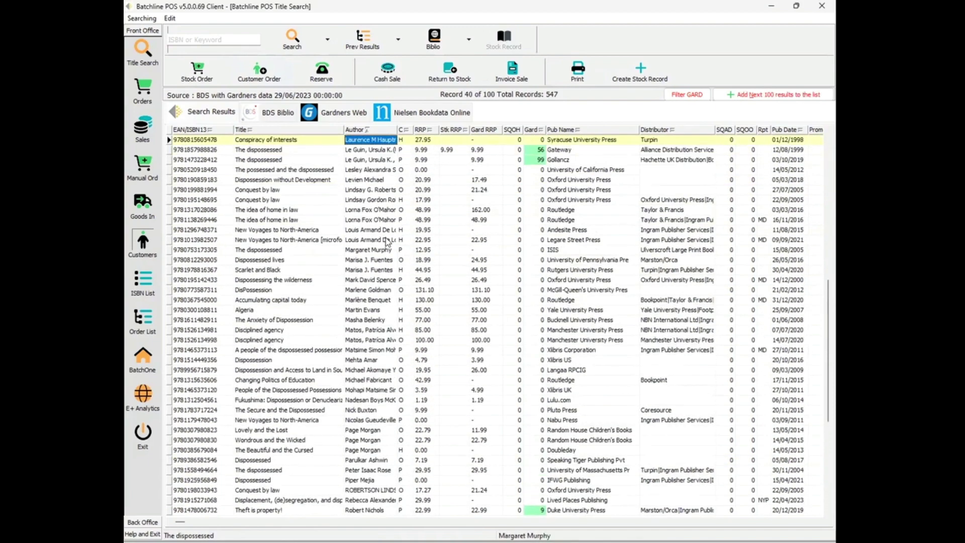
pyautogui.click(372, 200)
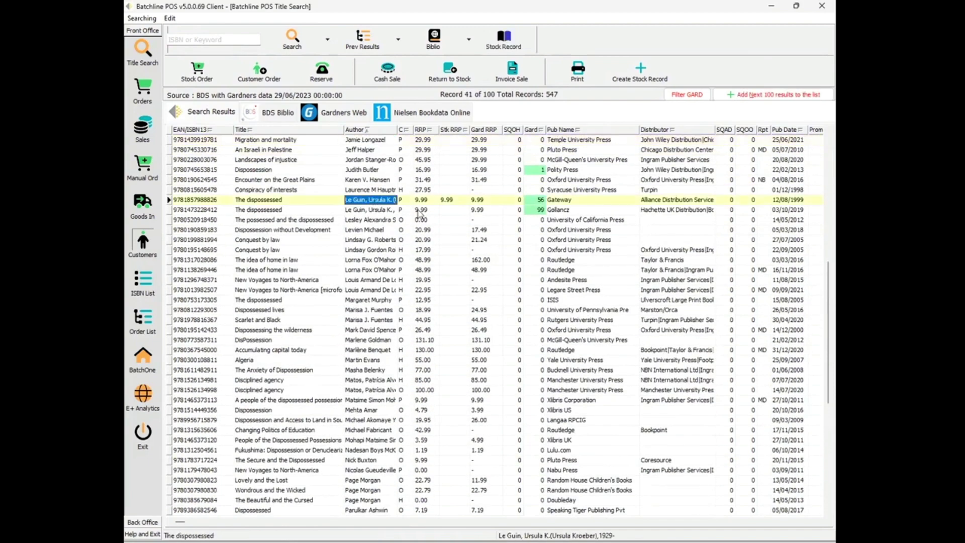
pyautogui.scroll(3, 540, 184)
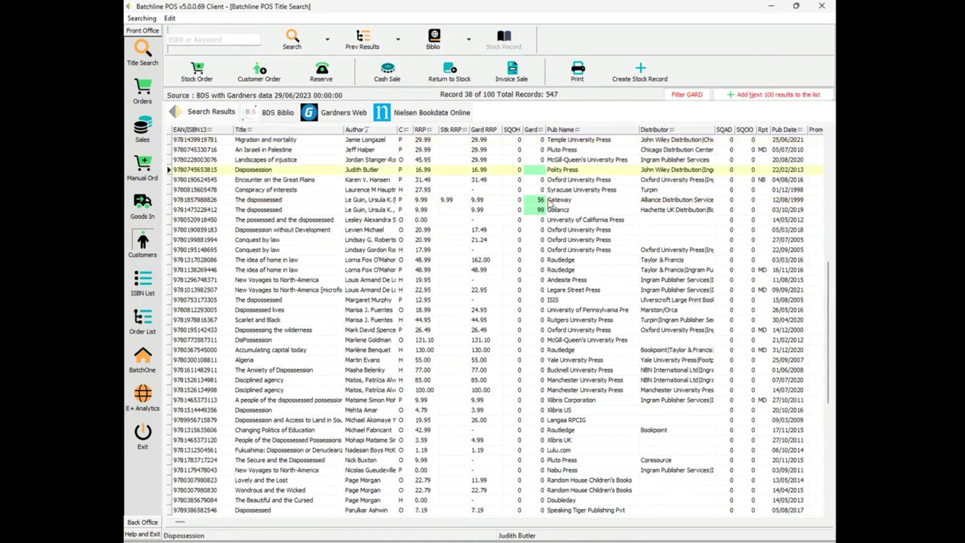
pyautogui.scroll(-4, 543, 211)
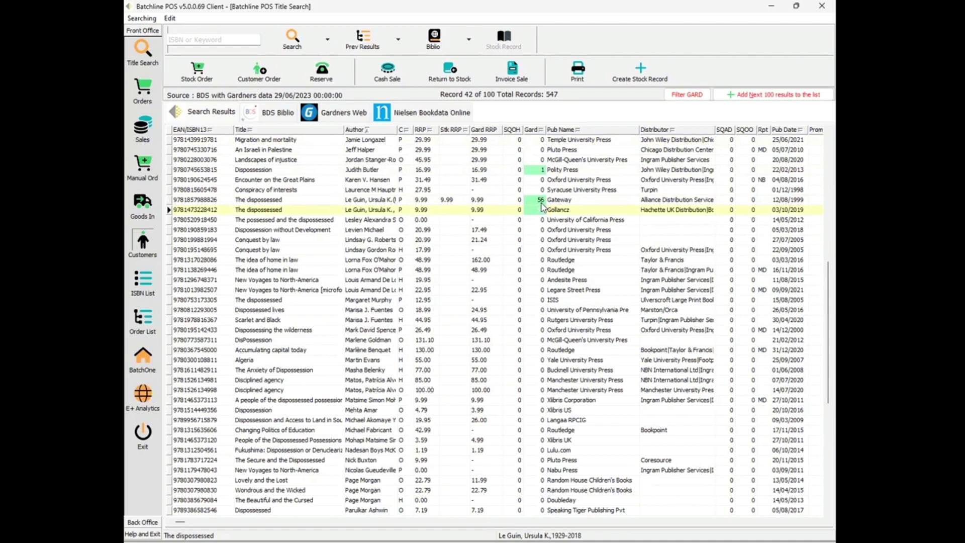
pyautogui.click(541, 203)
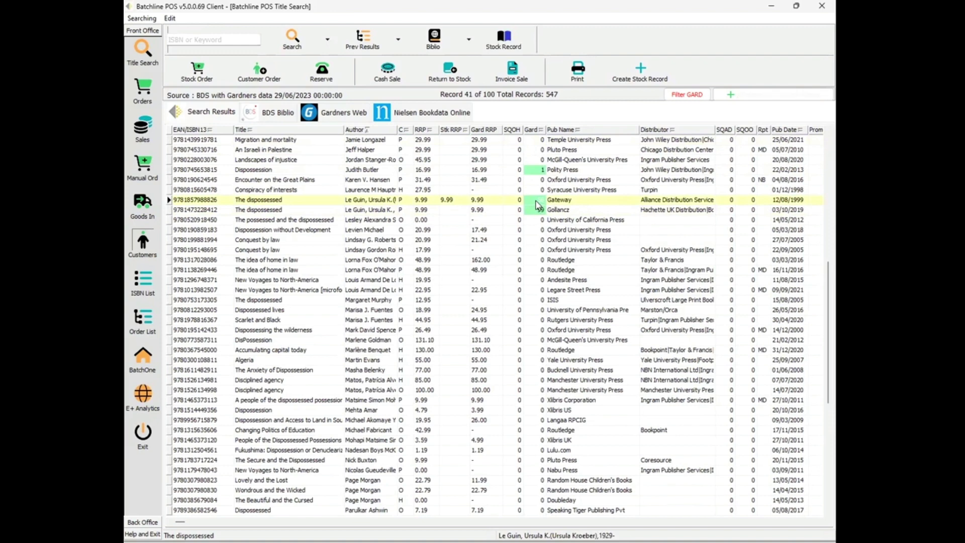
# Compare the bibliographic details of the Gateway and Gollancz editions of The dispossessed, returning to the results list.
pyautogui.doubleClick(536, 201)
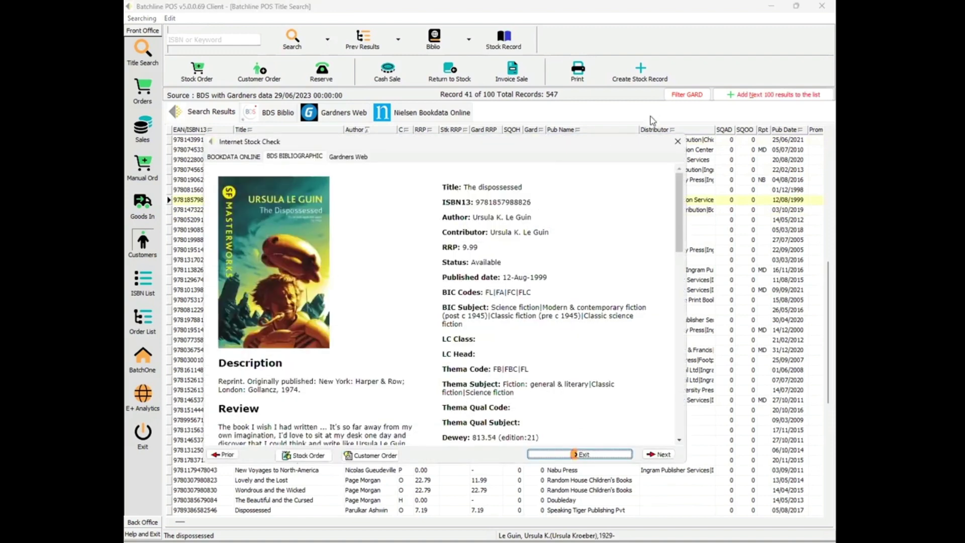
pyautogui.click(676, 142)
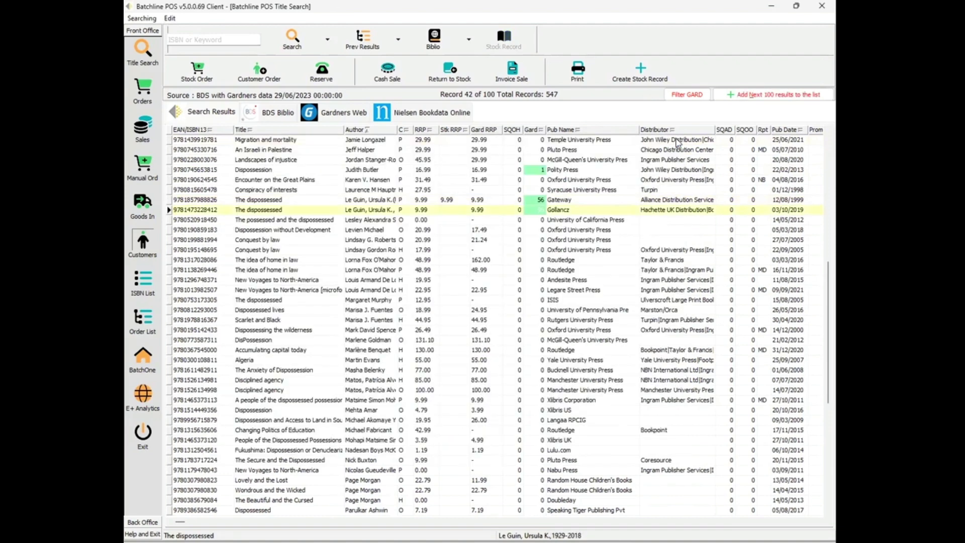
pyautogui.press('Return')
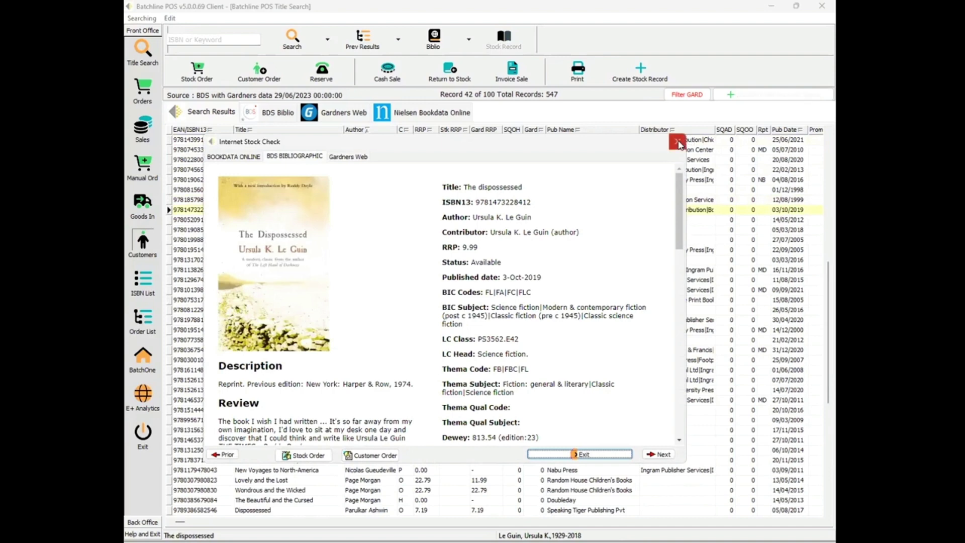
pyautogui.press('Up')
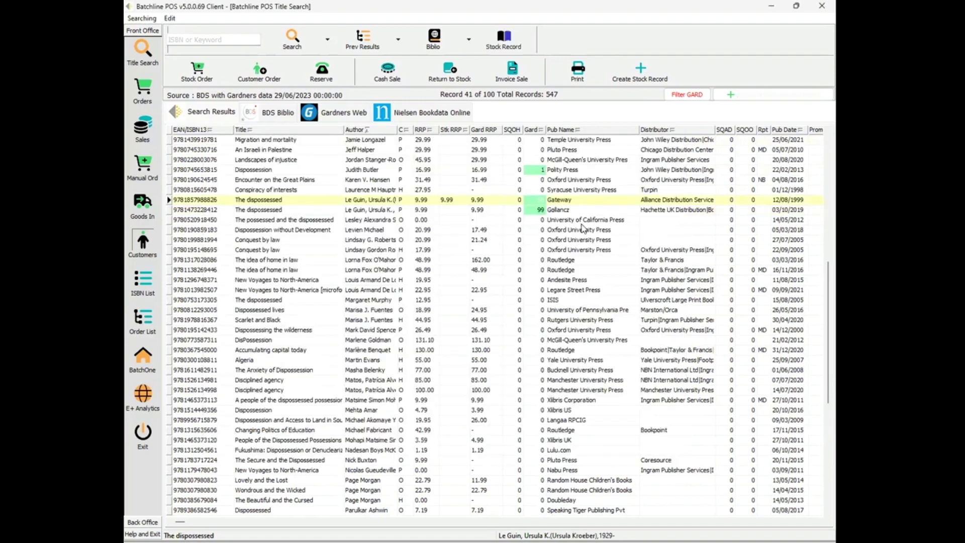
pyautogui.press('Return')
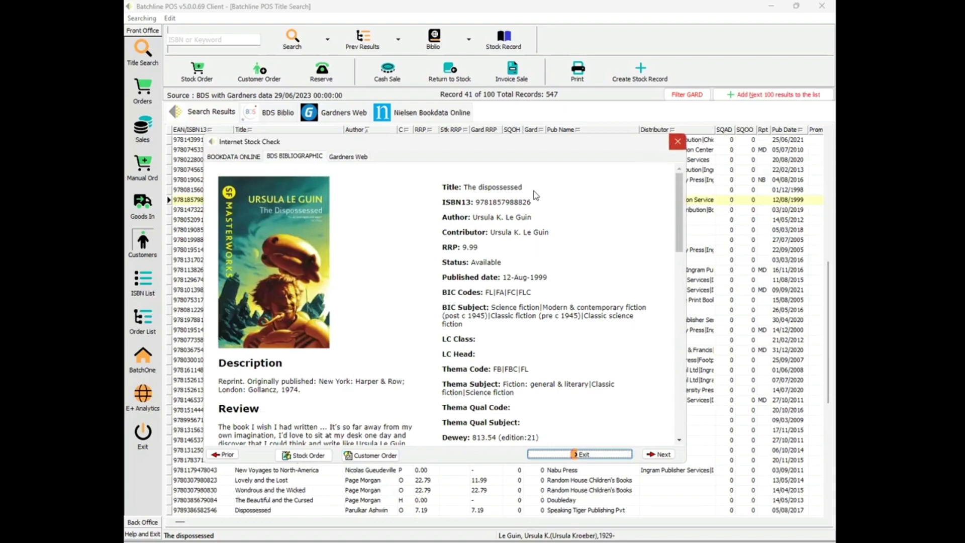
pyautogui.press('Escape')
# Look up the Gollancz edition of The dispossessed on Gardners Web.
pyautogui.click(511, 204)
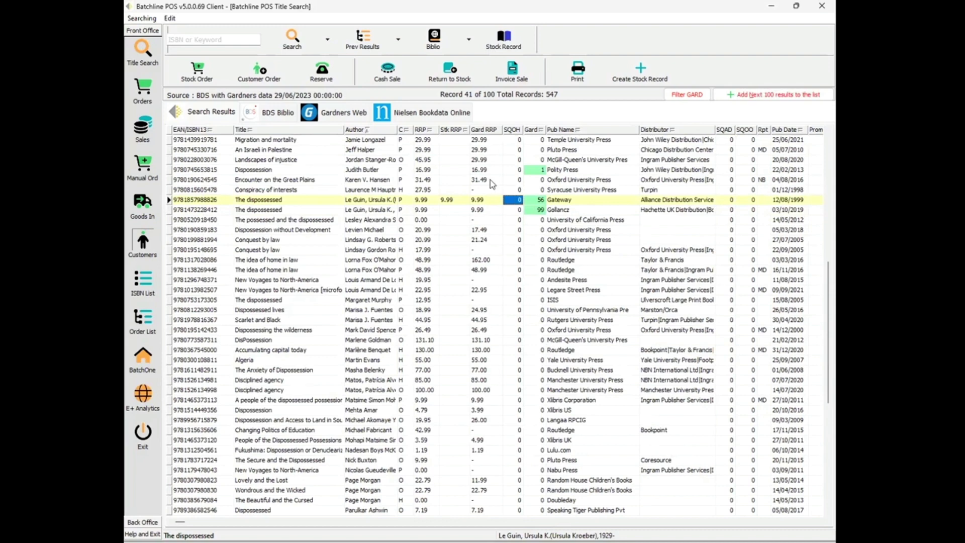
pyautogui.click(266, 71)
pyautogui.click(537, 209)
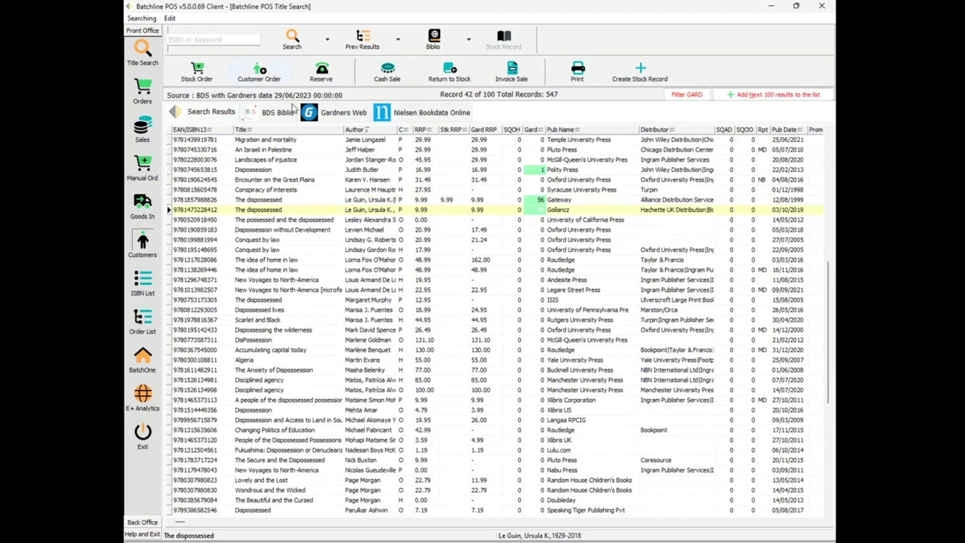
pyautogui.click(324, 113)
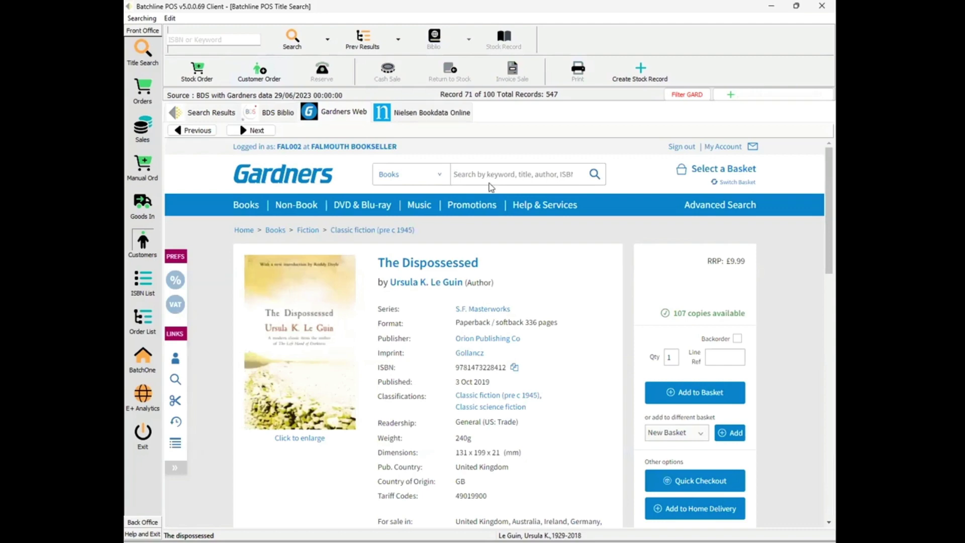
# Search books on Gardners Web for "layers of meaning" and look through the results.
pyautogui.write('la')
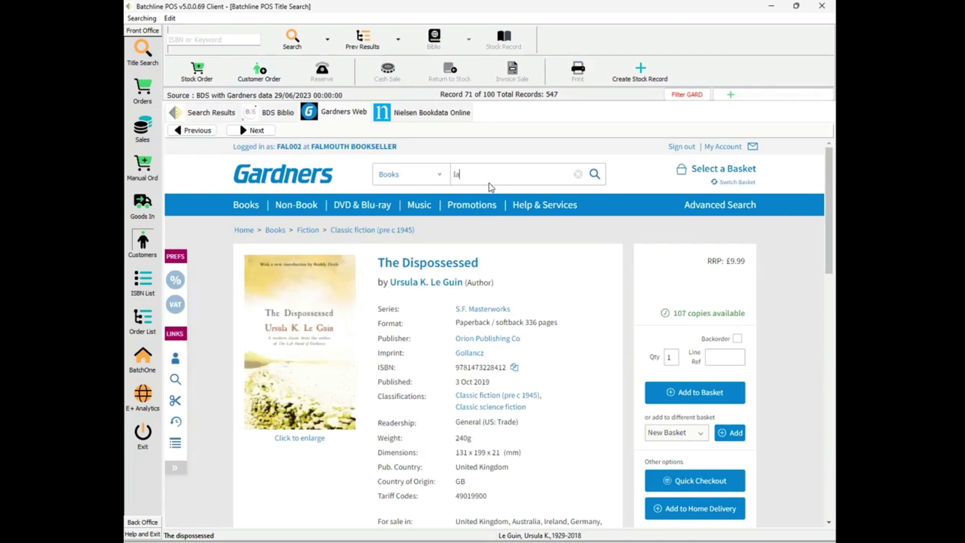
pyautogui.write('yers of meaning')
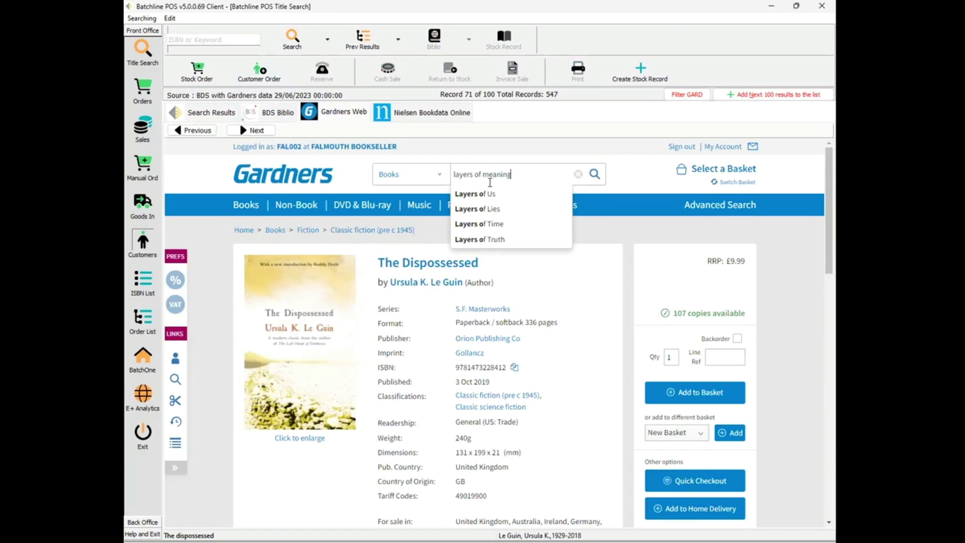
pyautogui.press('Return')
pyautogui.scroll(-7, 497, 229)
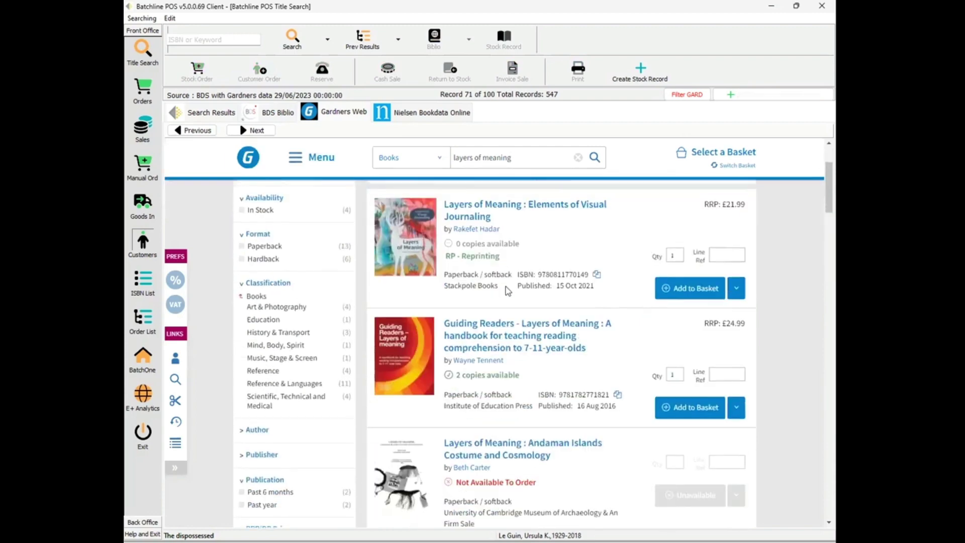
pyautogui.scroll(-2, 555, 478)
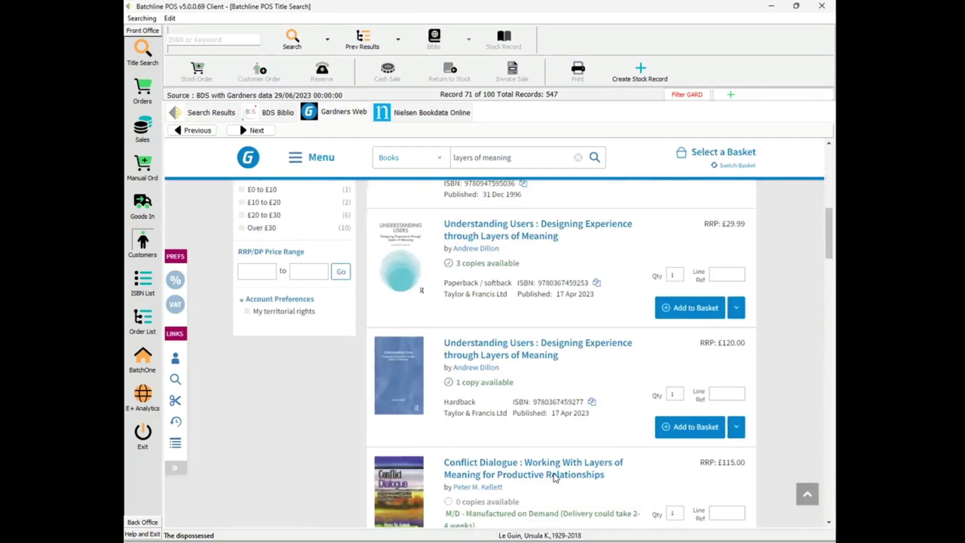
pyautogui.scroll(9, 493, 347)
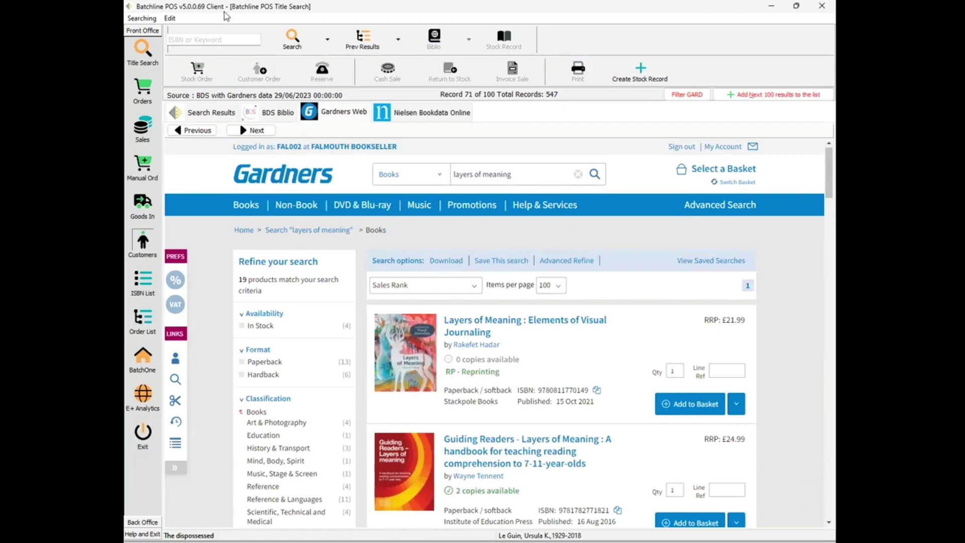
# Run a title search in BDS for "layers of meaning" and check the matching titles, publishers and Gardners stock.
pyautogui.click(226, 39)
pyautogui.write('laye')
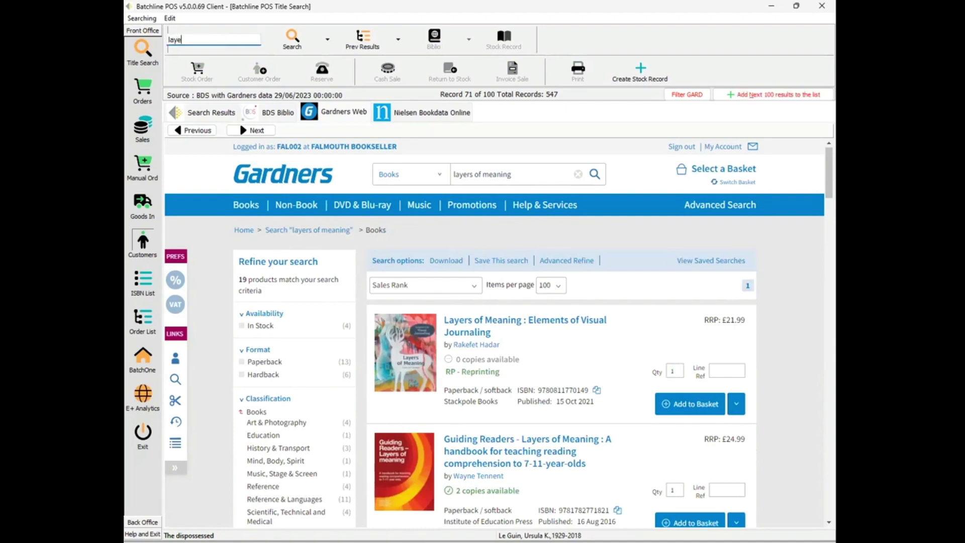
pyautogui.write('rs of meaning')
pyautogui.press('Return')
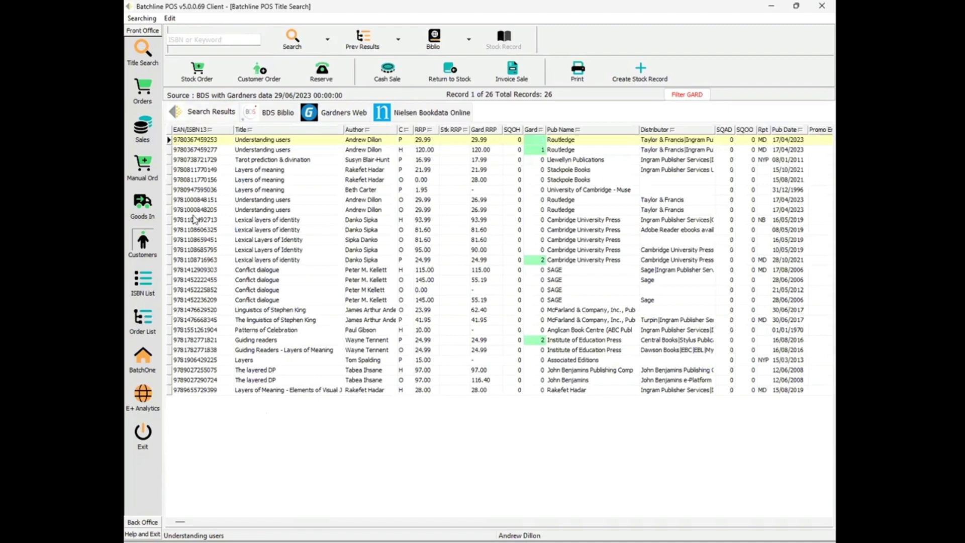
pyautogui.click(289, 200)
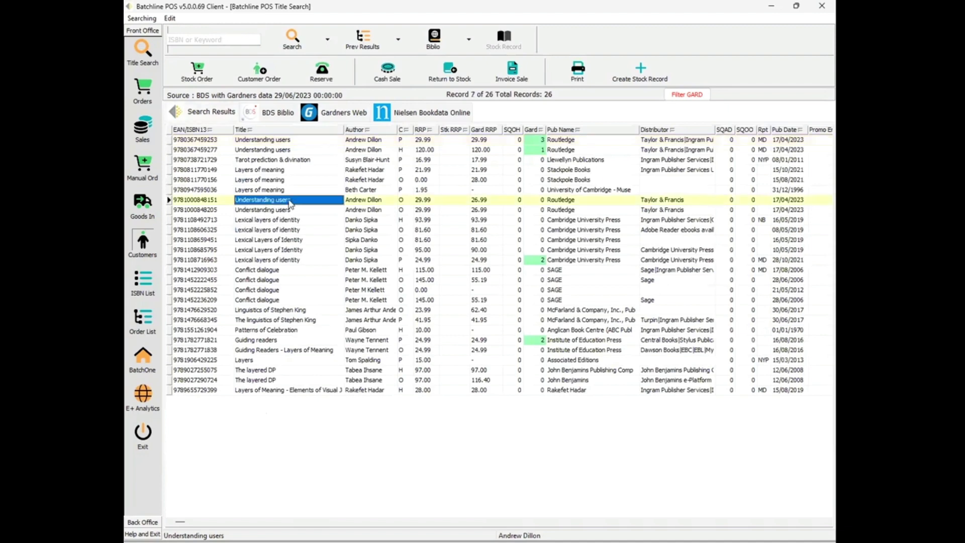
pyautogui.click(336, 190)
pyautogui.click(335, 181)
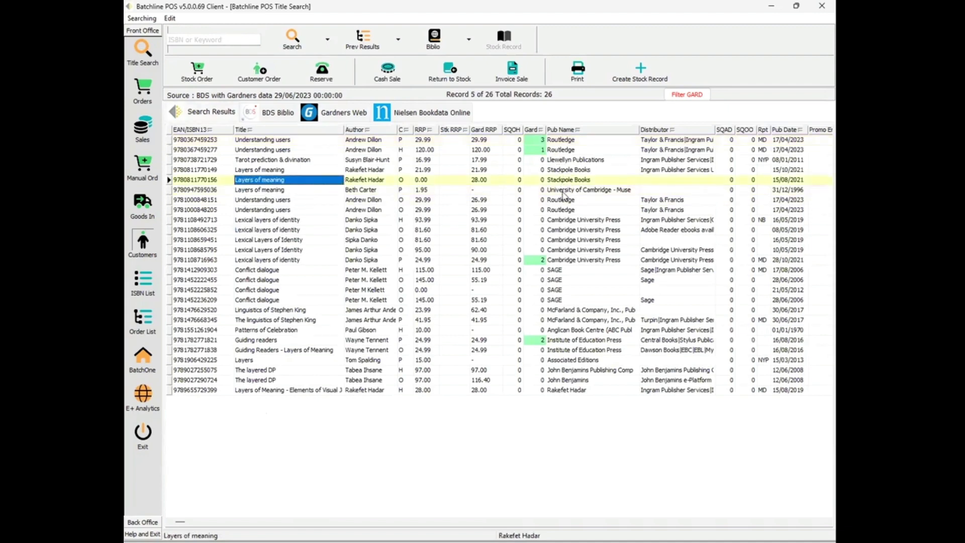
pyautogui.click(528, 143)
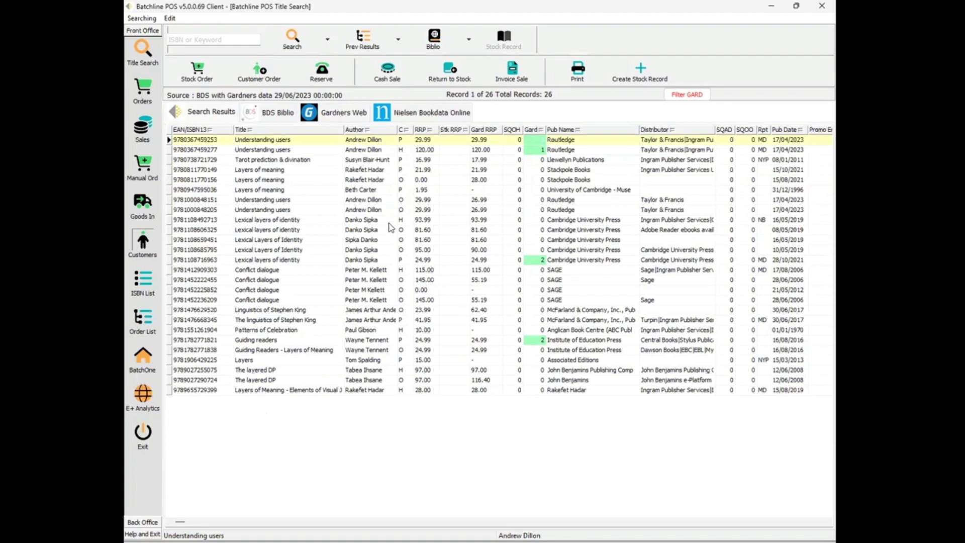
# Check the availability of Layers of Meaning: Elements of Visual Journaling on Gardners Web and list the books by its author.
pyautogui.click(338, 113)
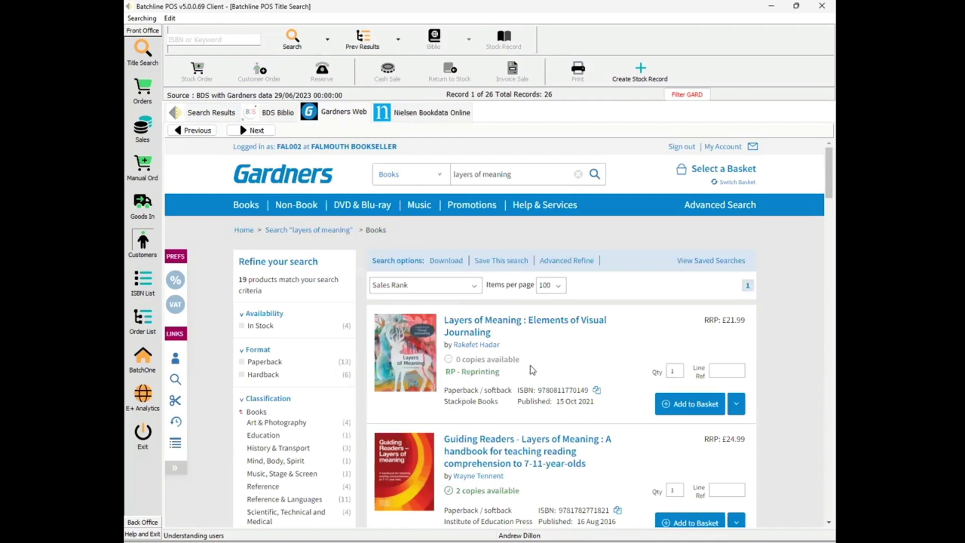
pyautogui.scroll(-1, 511, 316)
pyautogui.moveTo(505, 313); pyautogui.dragTo(467, 314)
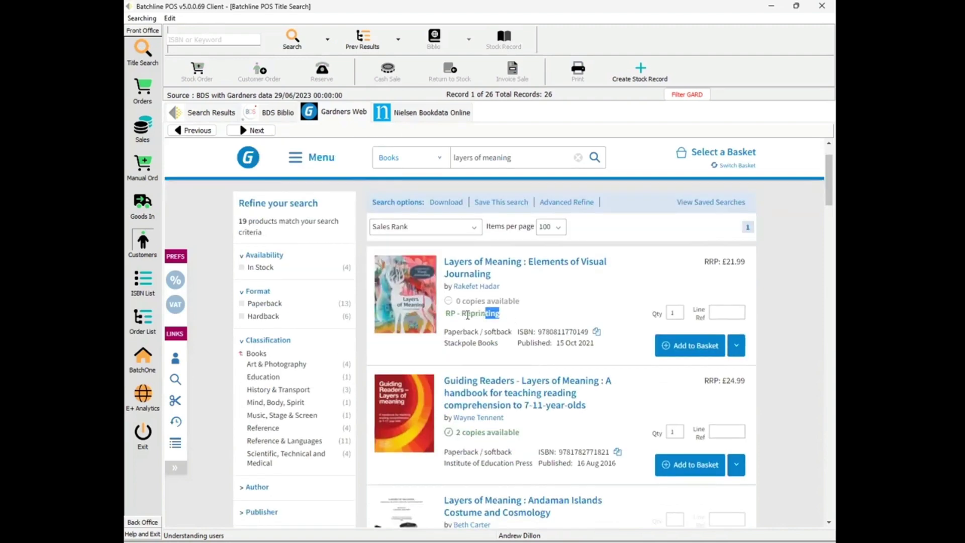
pyautogui.click(466, 314)
pyautogui.scroll(-1, 523, 326)
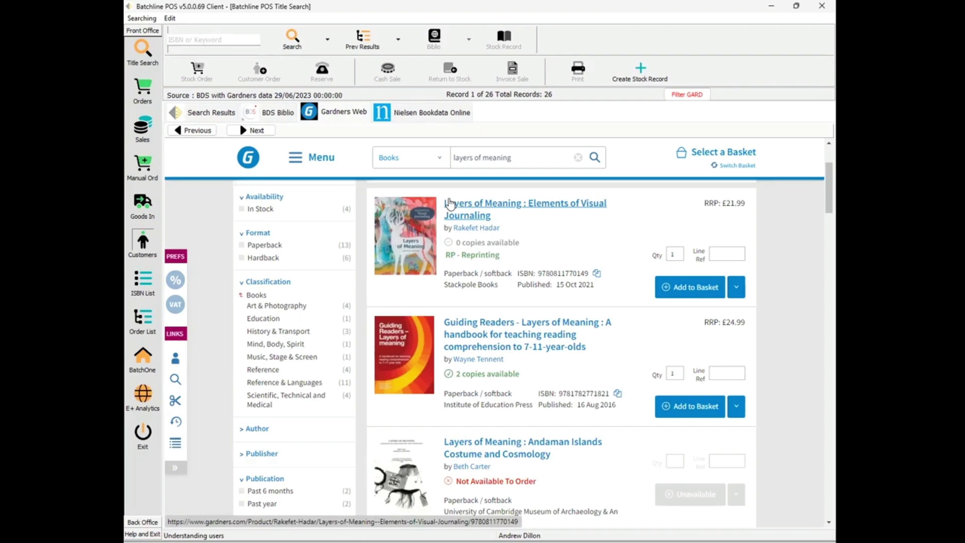
pyautogui.click(472, 229)
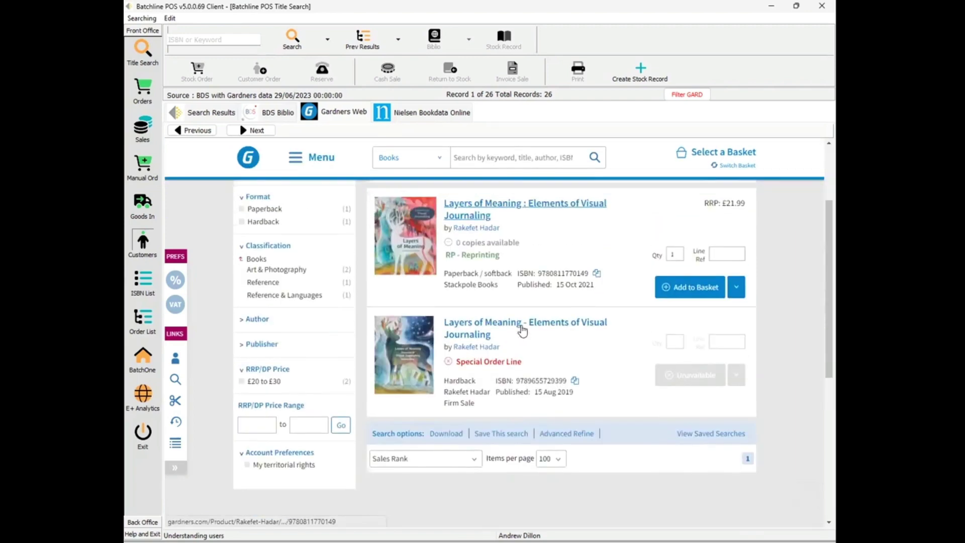
pyautogui.scroll(5, 522, 330)
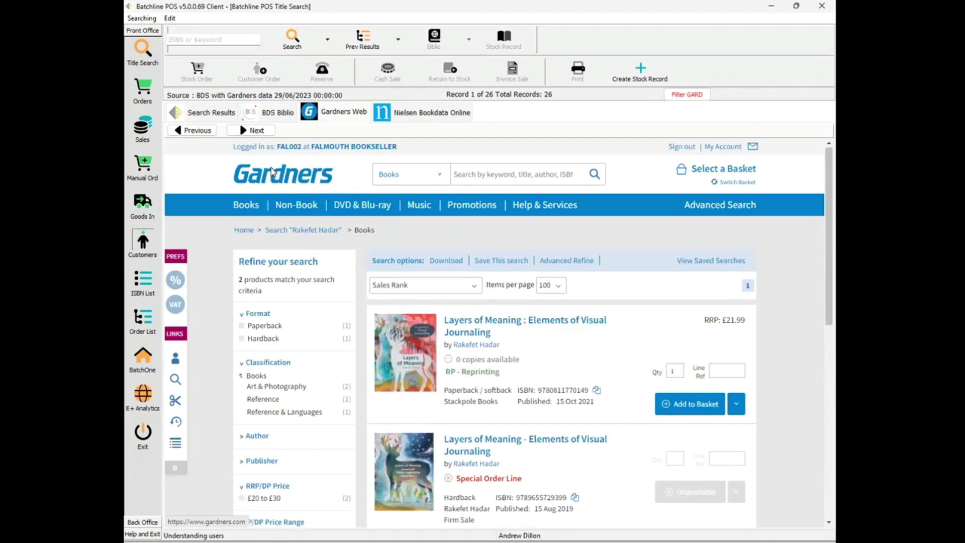
# Search books on Gardners Web for "ann cleeves".
pyautogui.click(474, 168)
pyautogui.write('ann')
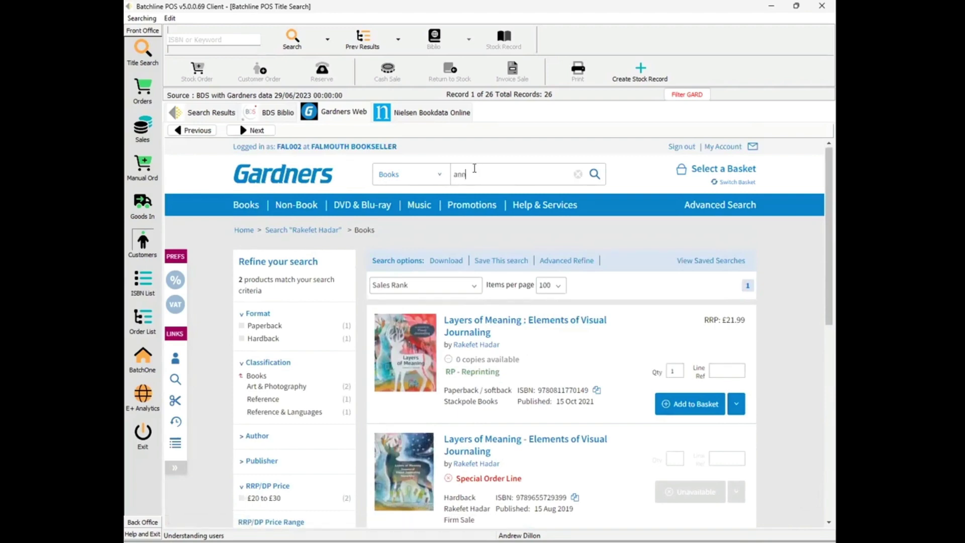
pyautogui.write(' cleeves')
pyautogui.press('Return')
pyautogui.scroll(-3, 576, 345)
pyautogui.scroll(4, 575, 345)
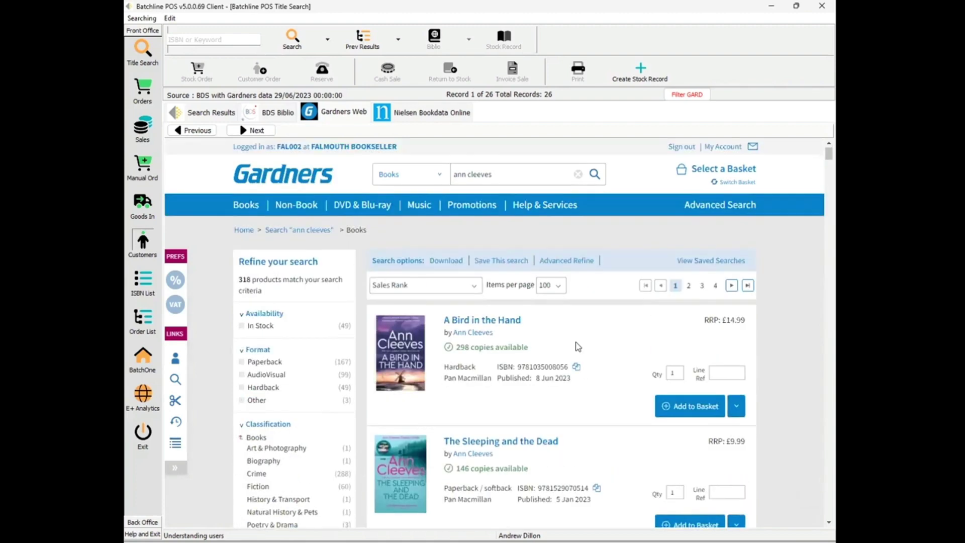
# Filter the Ann Cleeves results to books published in the past 6 months and open the details of A Bird in the Hand.
pyautogui.scroll(-1, 577, 346)
pyautogui.scroll(-1, 456, 335)
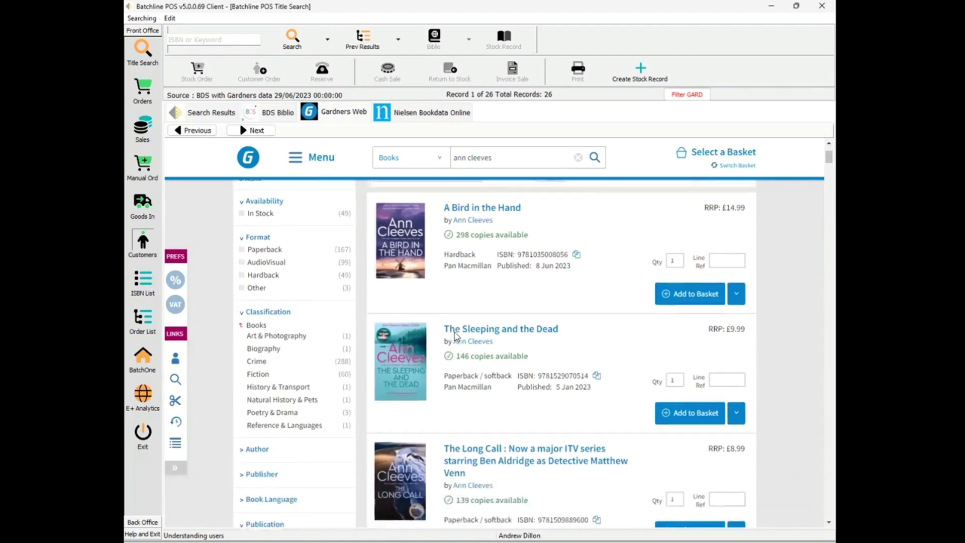
pyautogui.scroll(-3, 456, 335)
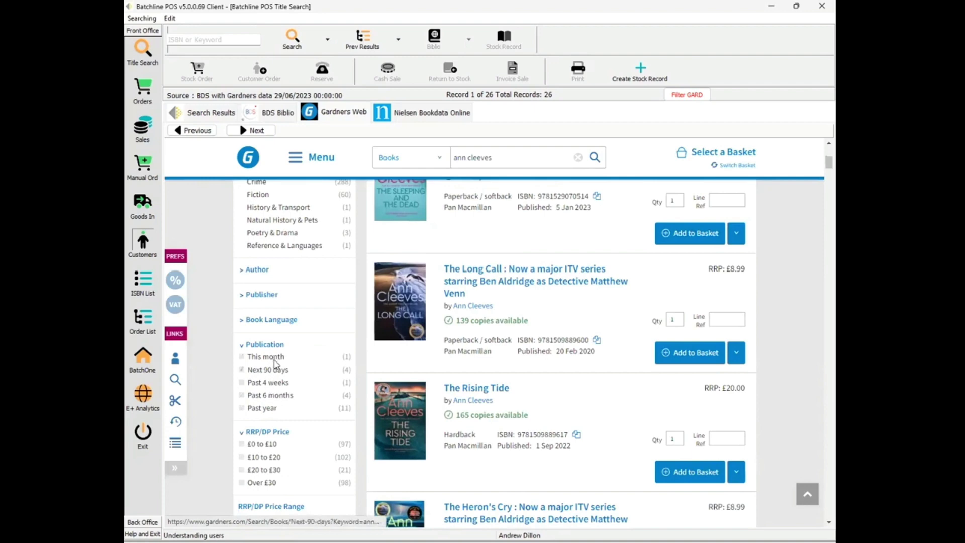
pyautogui.click(278, 396)
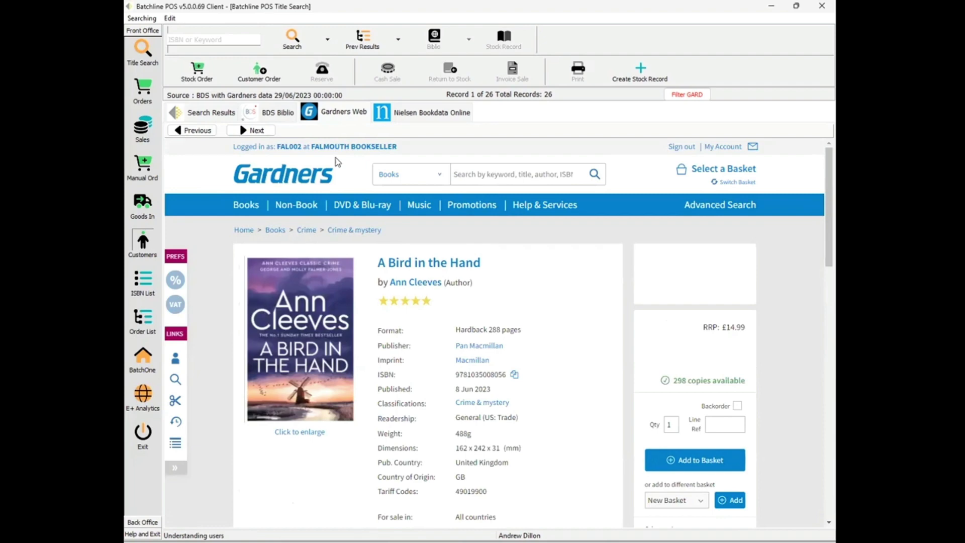
pyautogui.click(483, 173)
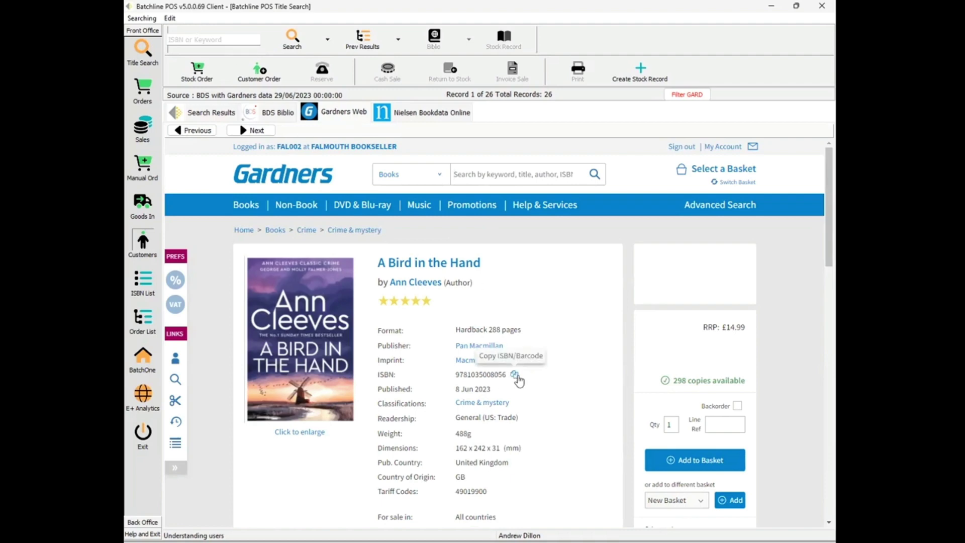
# Open a customer order for A Bird in the Hand from its Gardners Web page and cancel the order.
pyautogui.click(227, 40)
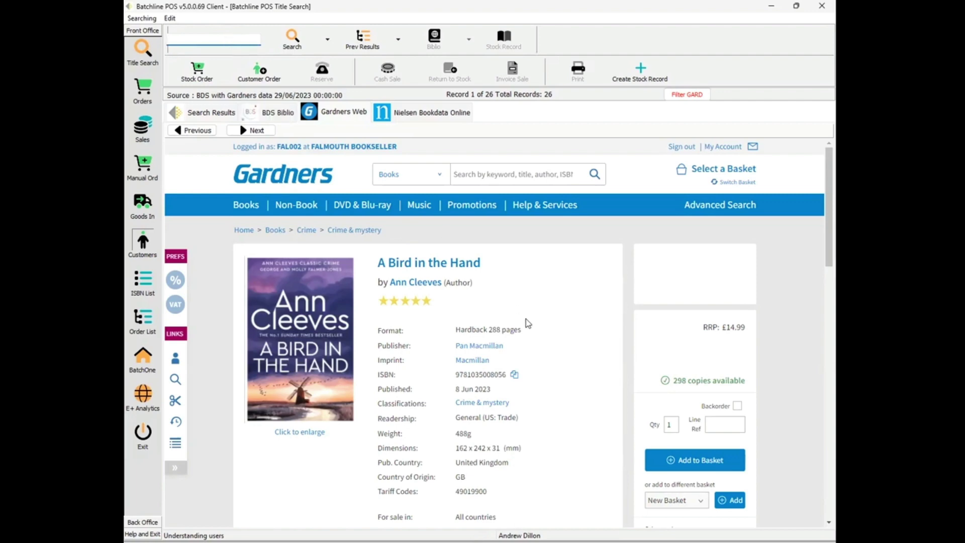
pyautogui.click(253, 73)
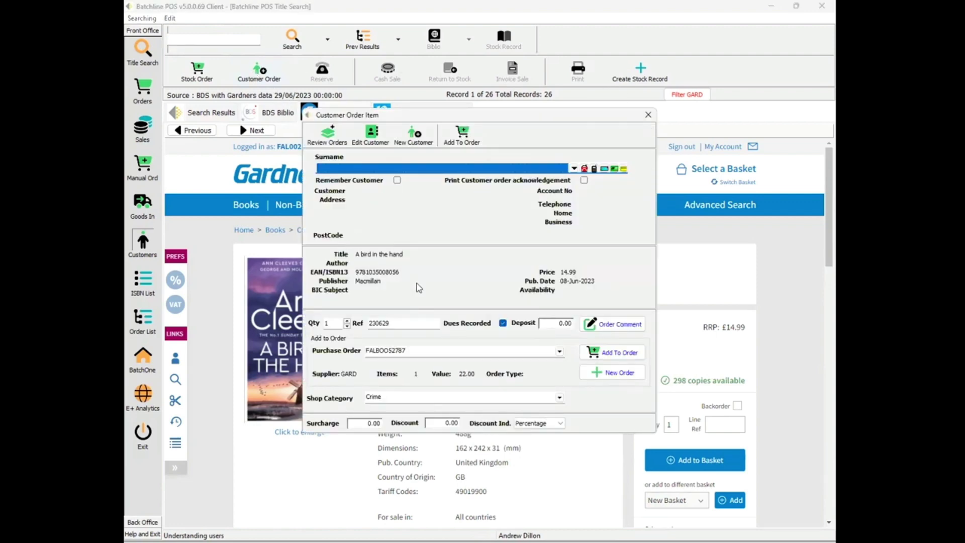
pyautogui.click(650, 116)
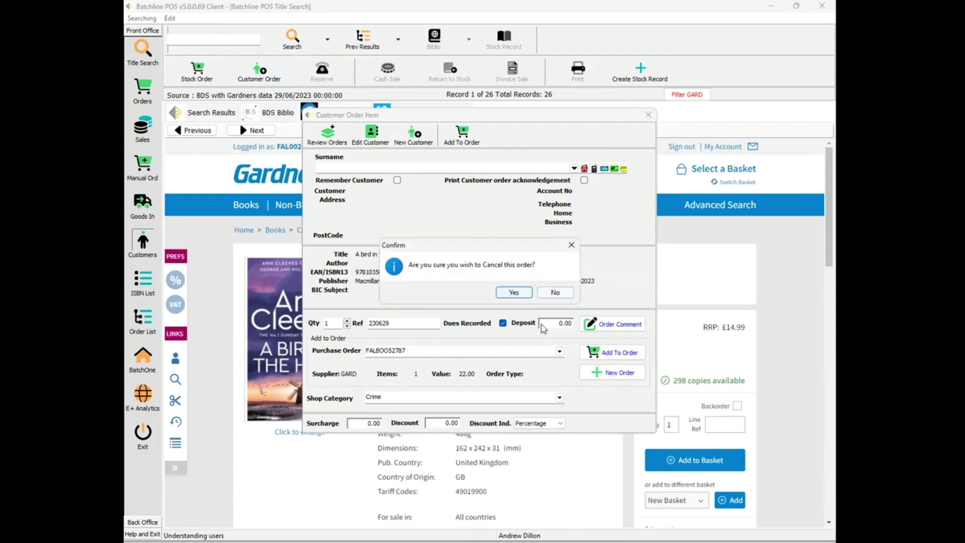
pyautogui.click(512, 291)
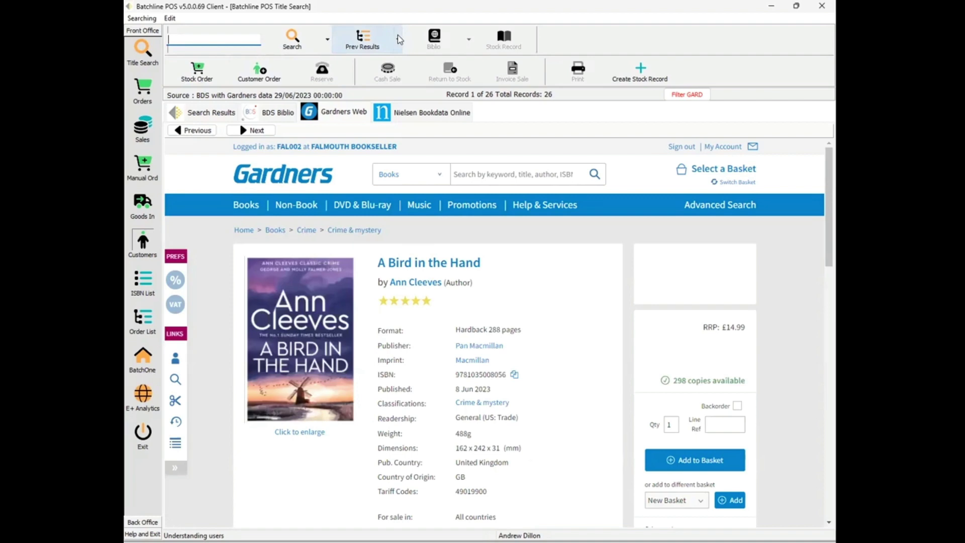
pyautogui.click(400, 39)
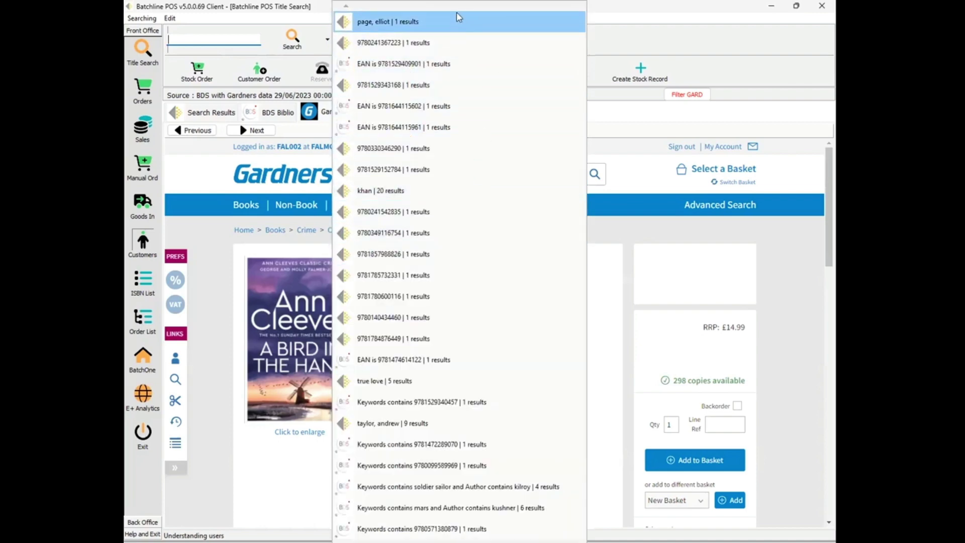
pyautogui.click(447, 44)
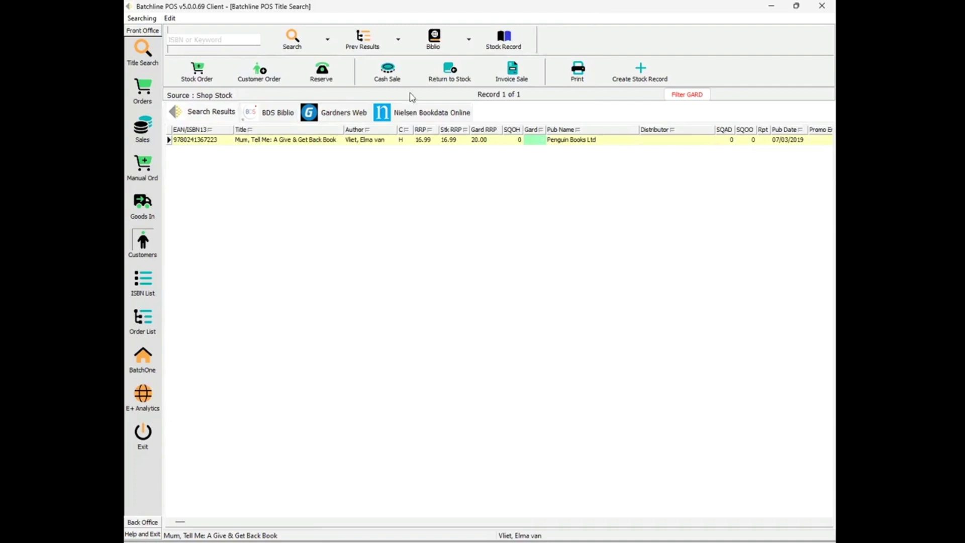
pyautogui.click(327, 39)
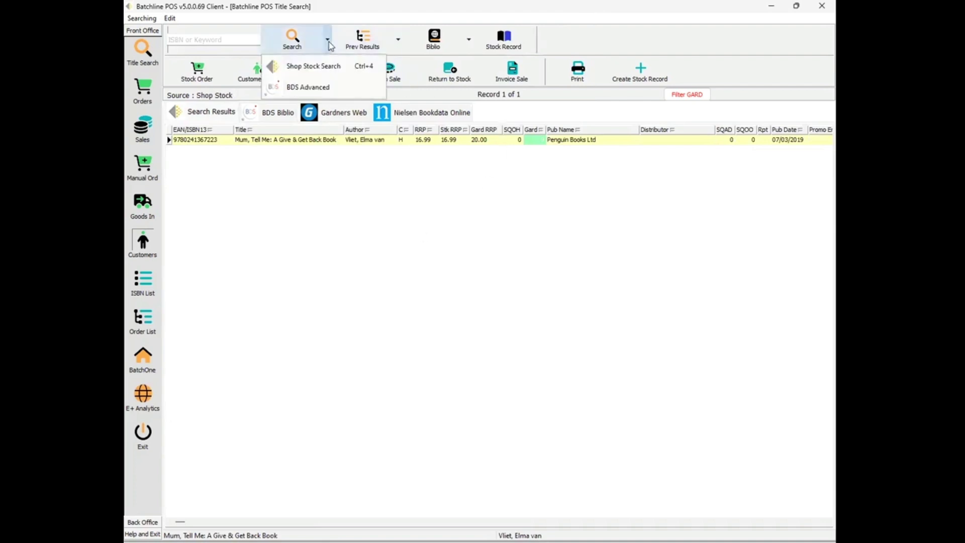
pyautogui.click(480, 236)
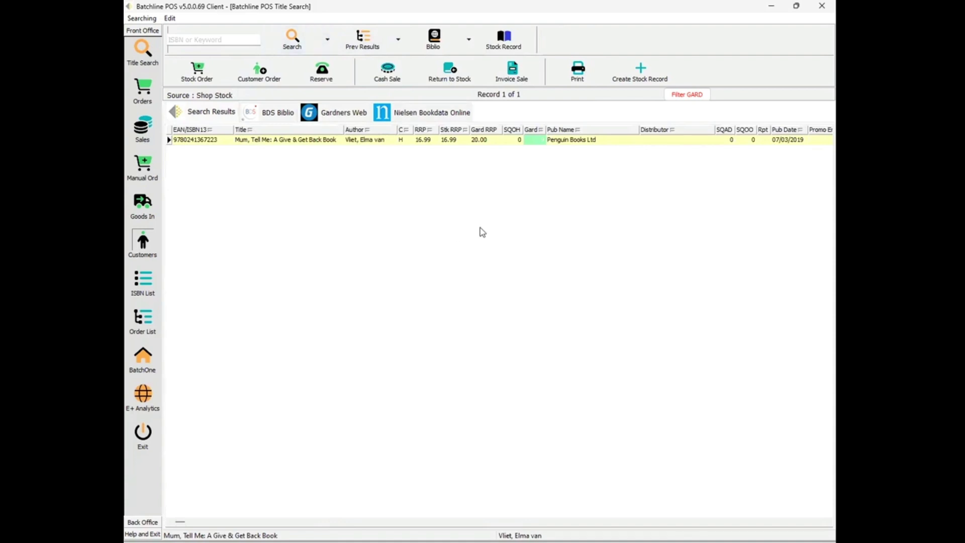